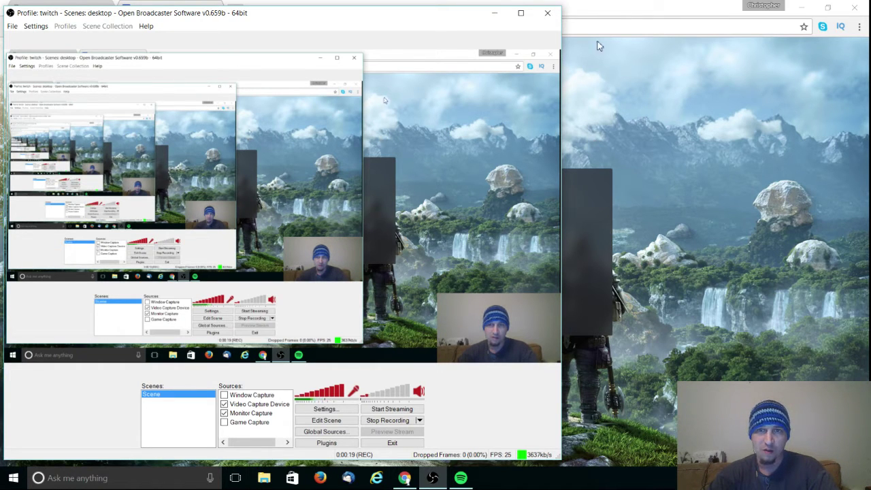
# Show the DomiNations Prime site in Chrome, scrolled down to its Discord widget.
pyautogui.click(601, 16)
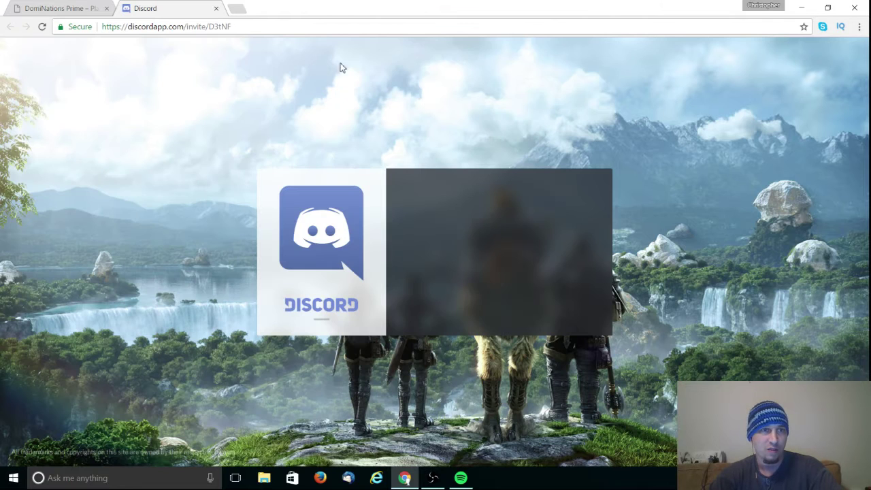
pyautogui.click(71, 10)
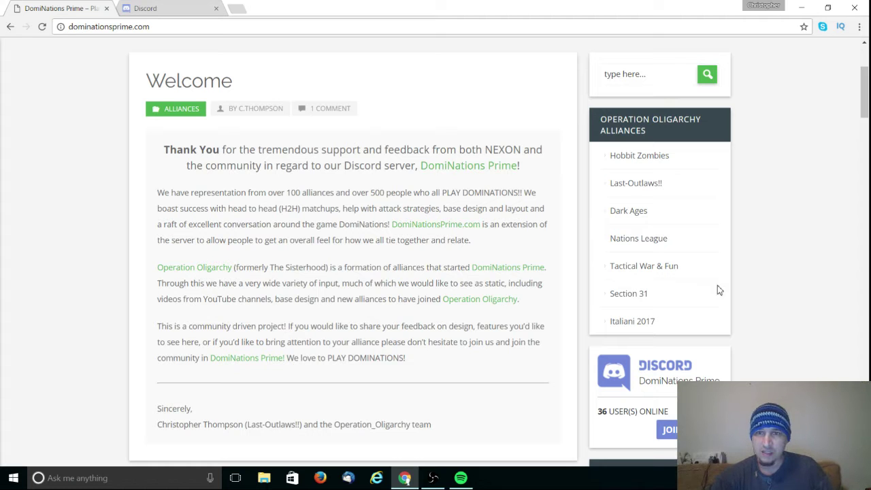
pyautogui.scroll(-1, 745, 291)
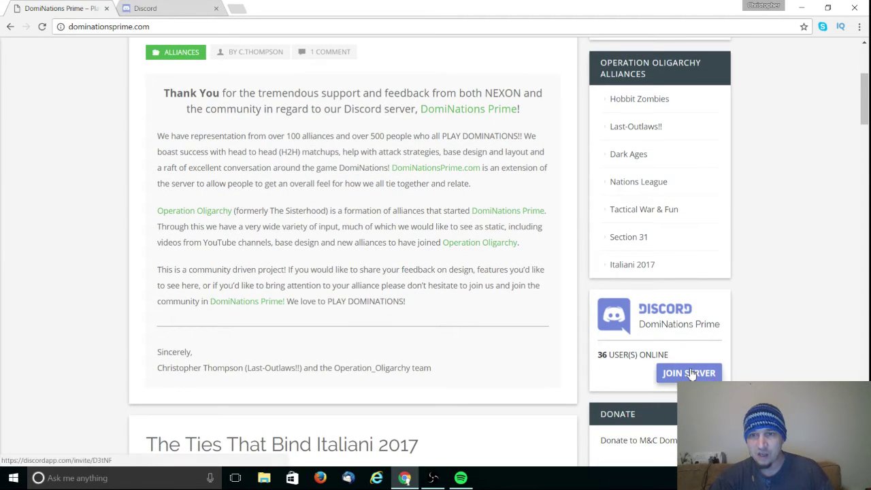
pyautogui.moveTo(639, 325); pyautogui.dragTo(718, 326)
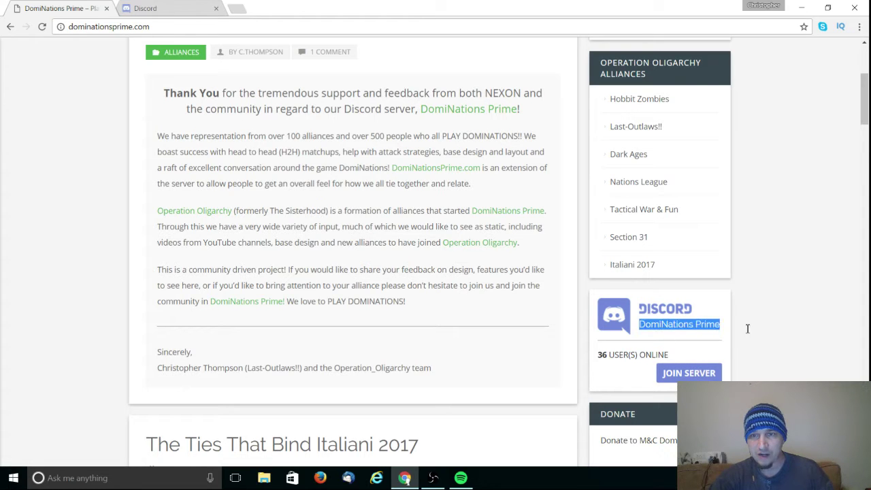
pyautogui.click(706, 340)
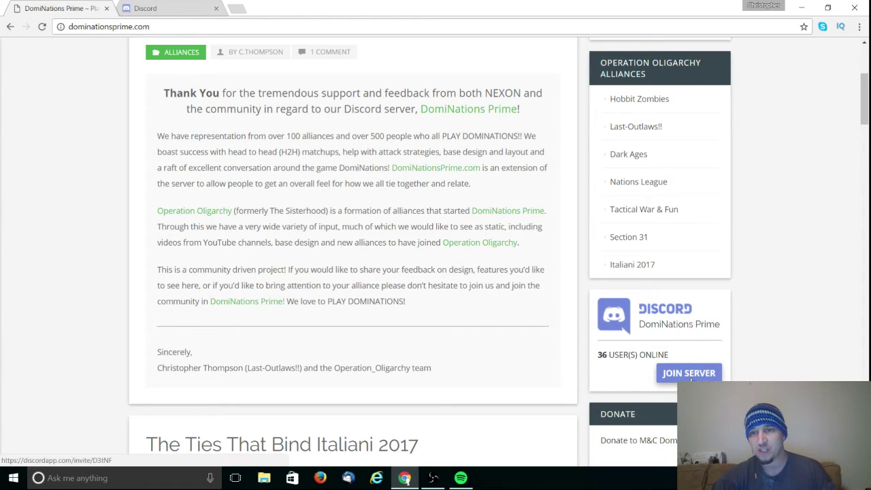
# Use the widget's Join Server button to open the DomiNations Prime Discord invite.
pyautogui.click(664, 375)
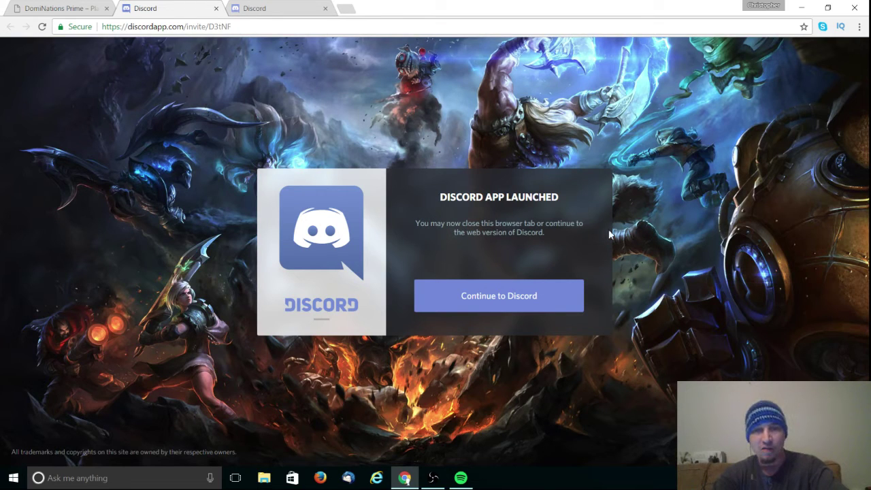
# Continue to Discord's web version, dismiss What's New, and close the leftover invite tab.
pyautogui.click(501, 304)
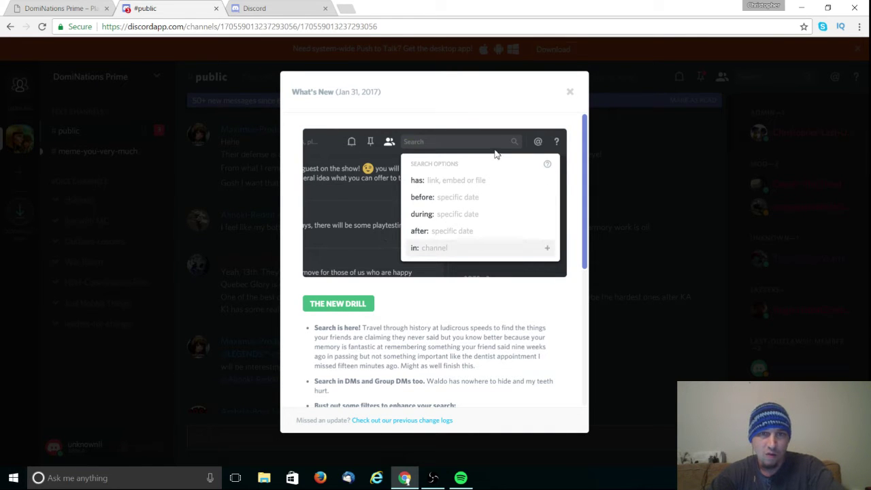
pyautogui.click(570, 91)
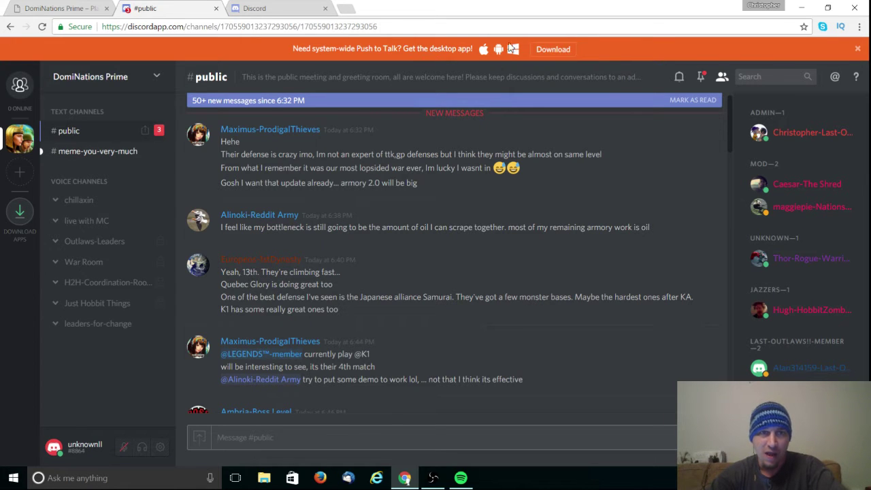
pyautogui.click(279, 9)
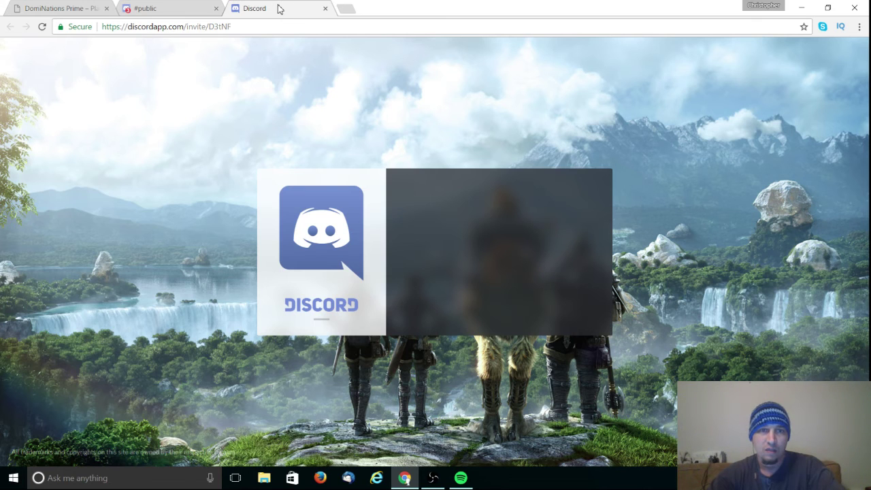
pyautogui.click(325, 8)
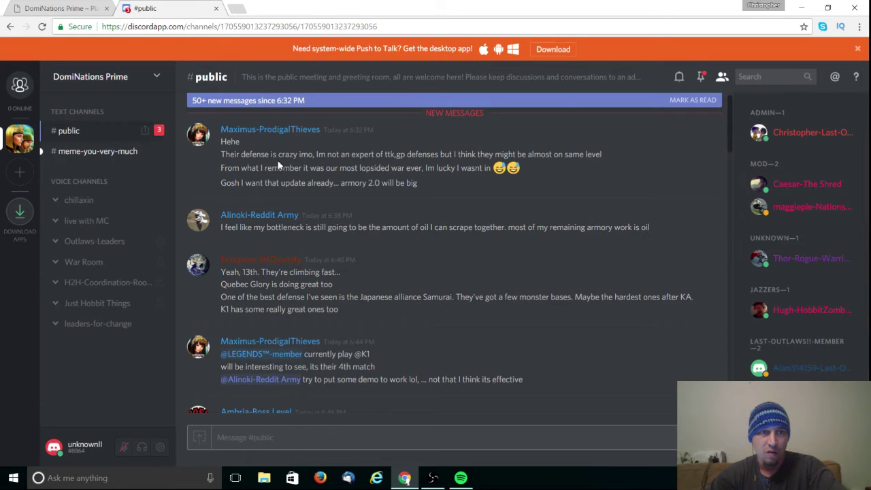
# Scroll #public down to the latest messages and highlight the account's username.
pyautogui.scroll(-3, 435, 289)
pyautogui.scroll(-15, 435, 287)
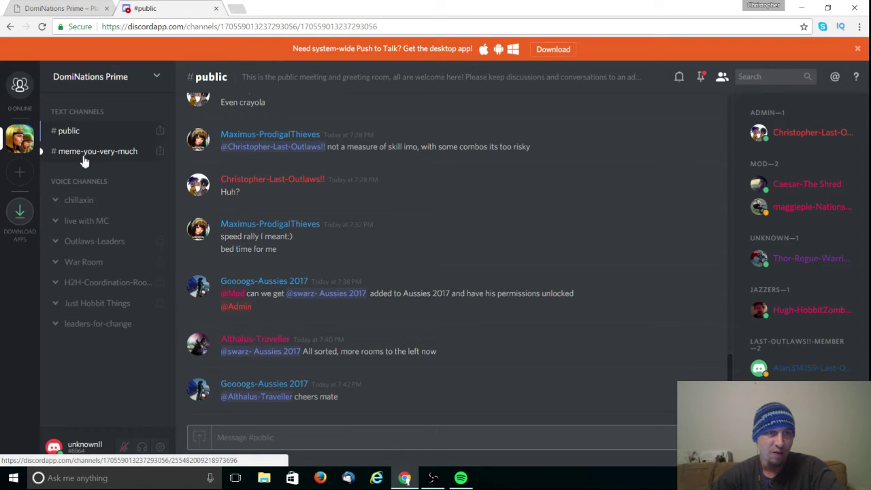
pyautogui.moveTo(69, 444); pyautogui.dragTo(102, 446)
pyautogui.click(100, 444)
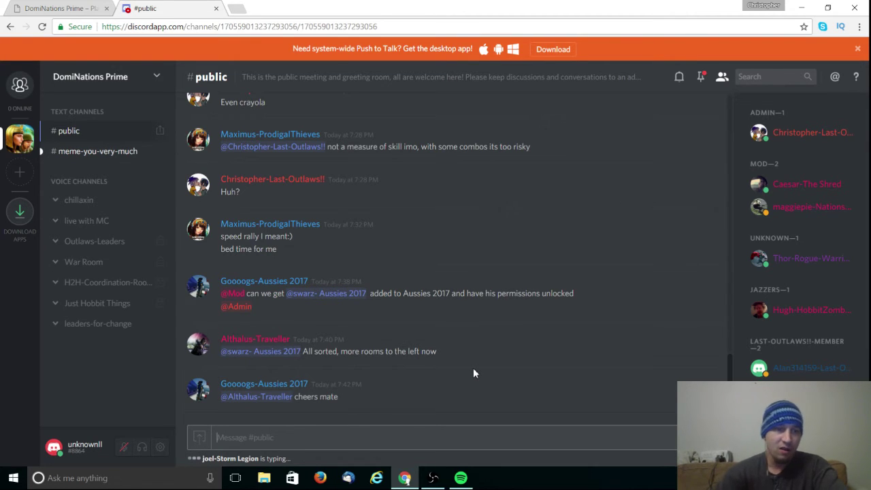
pyautogui.write('@mod')
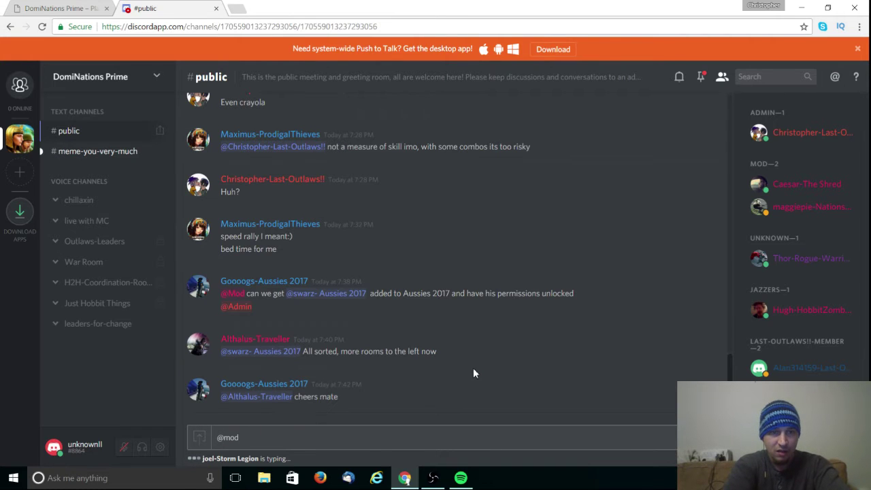
pyautogui.write(' I am')
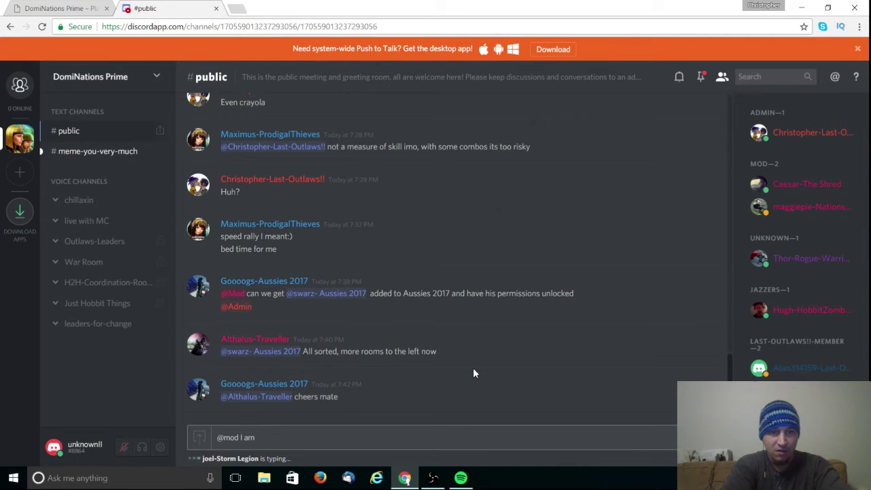
pyautogui.write(' x from y')
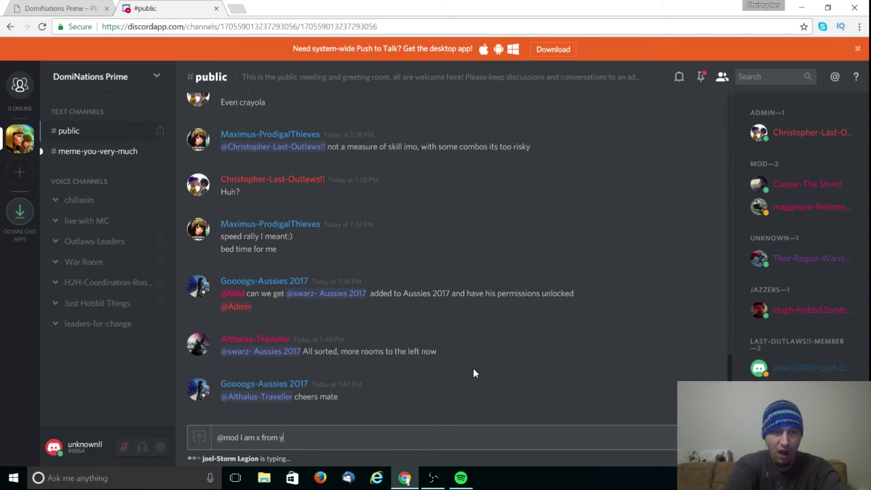
pyautogui.write(', can you please se')
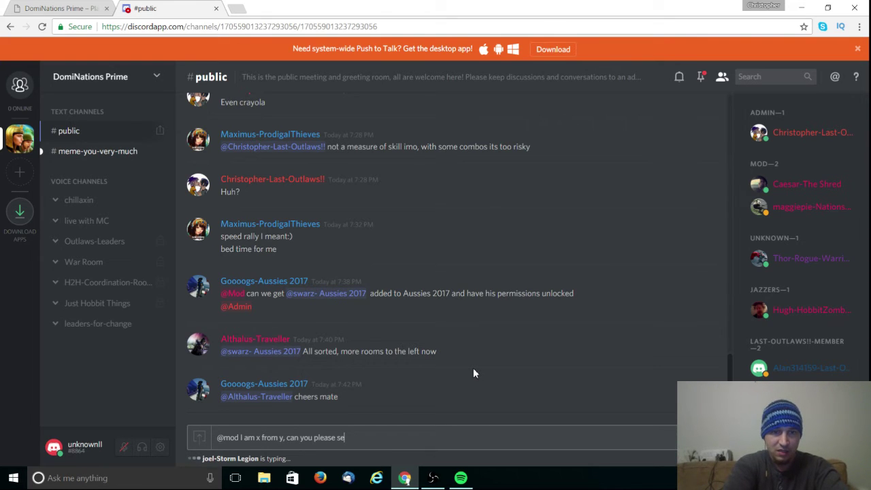
pyautogui.write('t me up')
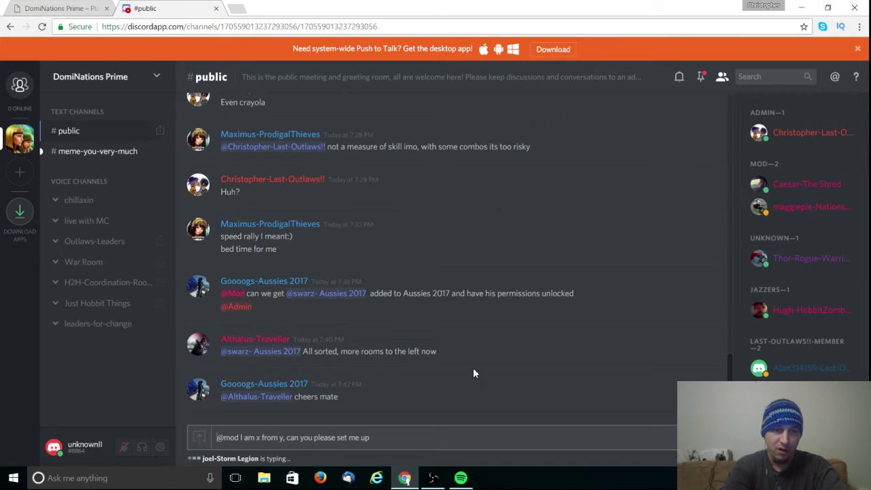
pyautogui.hotkey('ctrl', 'shift', 'Right')
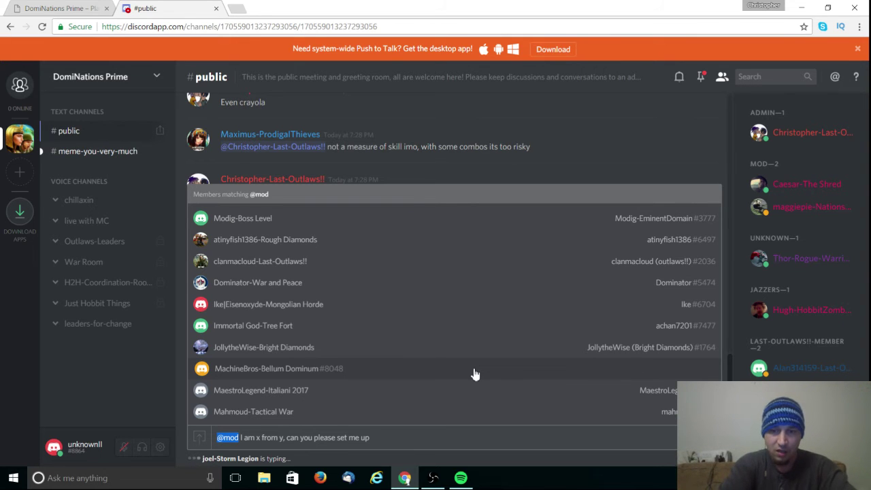
pyautogui.press('End')
pyautogui.hotkey('ctrl', 'a')
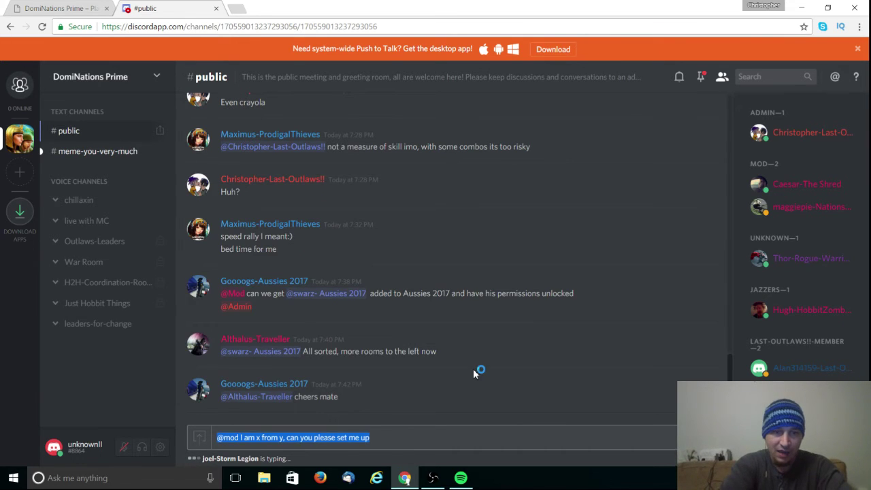
pyautogui.press('BackSpace')
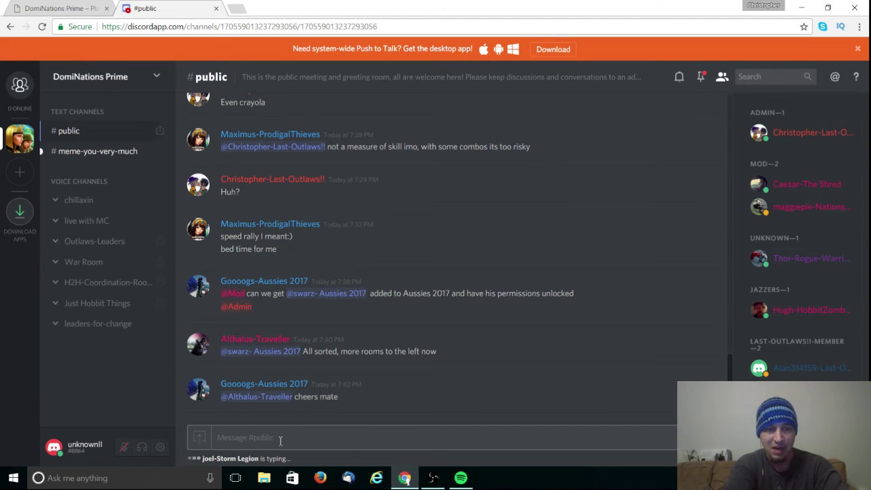
# Preview member suggestions with @ in the #public message box, then clear it.
pyautogui.write('@')
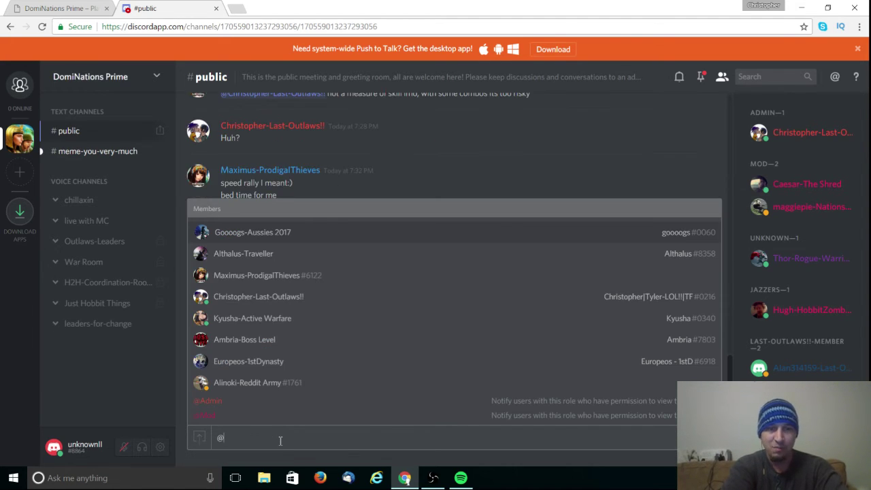
pyautogui.press('BackSpace')
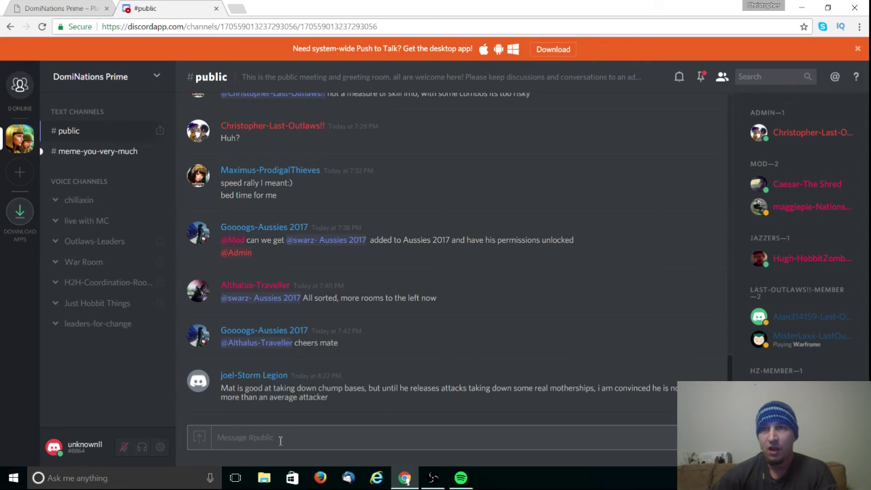
# Toggle the Pinned Messages popout closed, then open and close Recent Mentions.
pyautogui.click(702, 78)
pyautogui.click(703, 77)
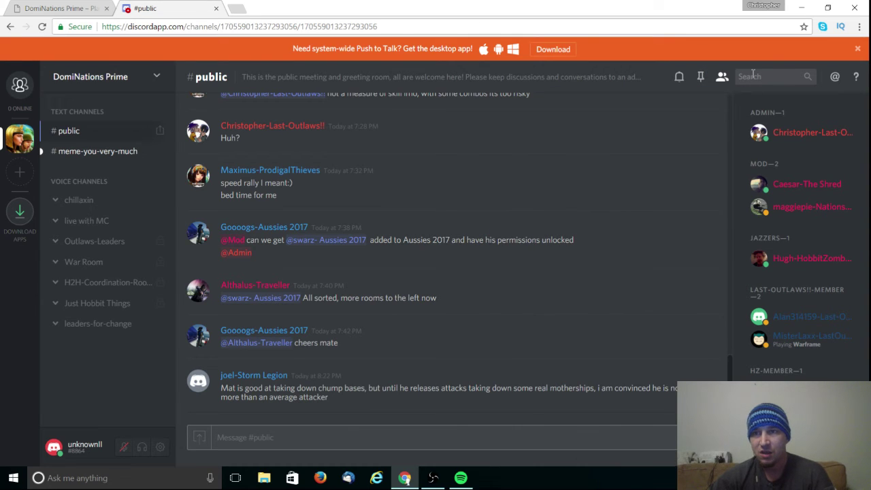
pyautogui.click(835, 77)
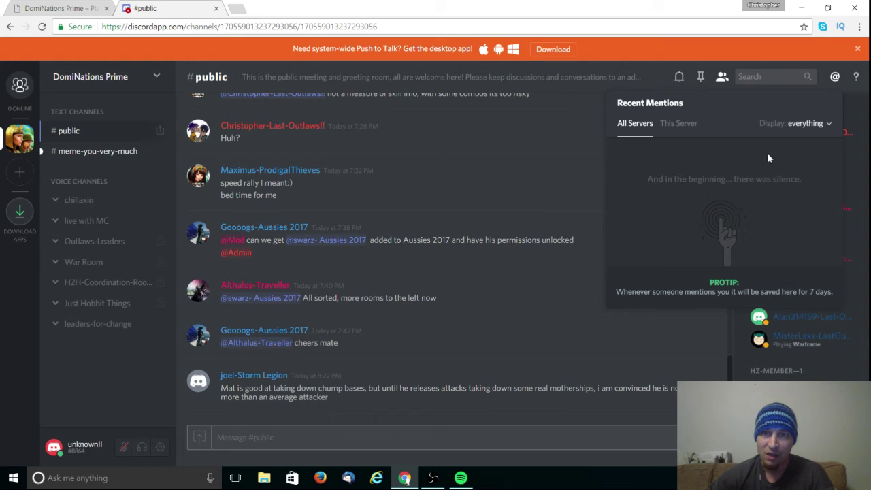
pyautogui.click(837, 78)
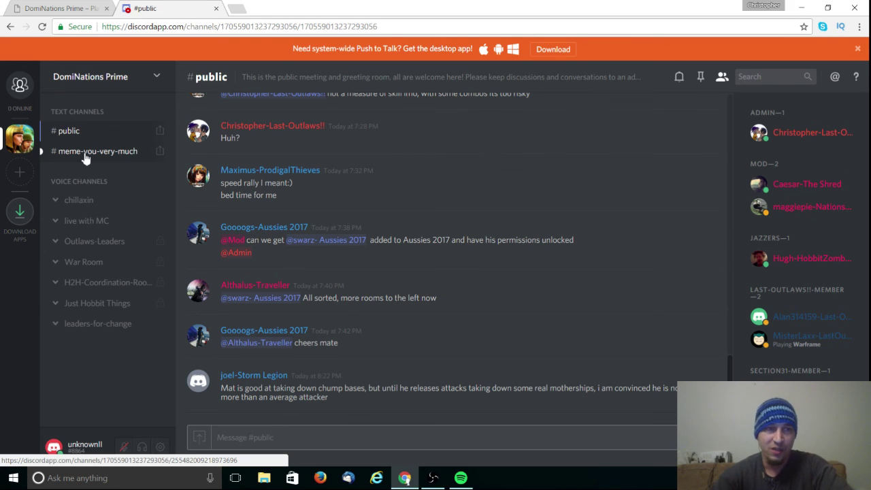
# Show @ member suggestions in the message box, clear it, and bring OBS forward.
pyautogui.click(305, 438)
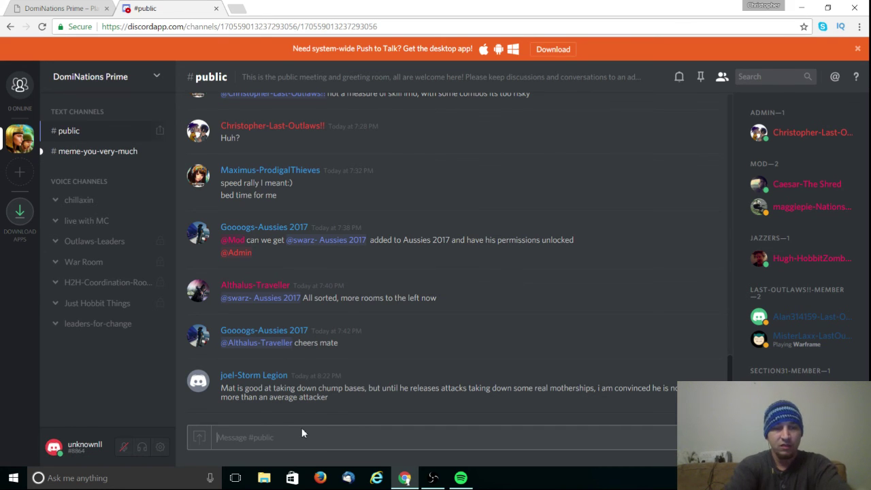
pyautogui.write('@')
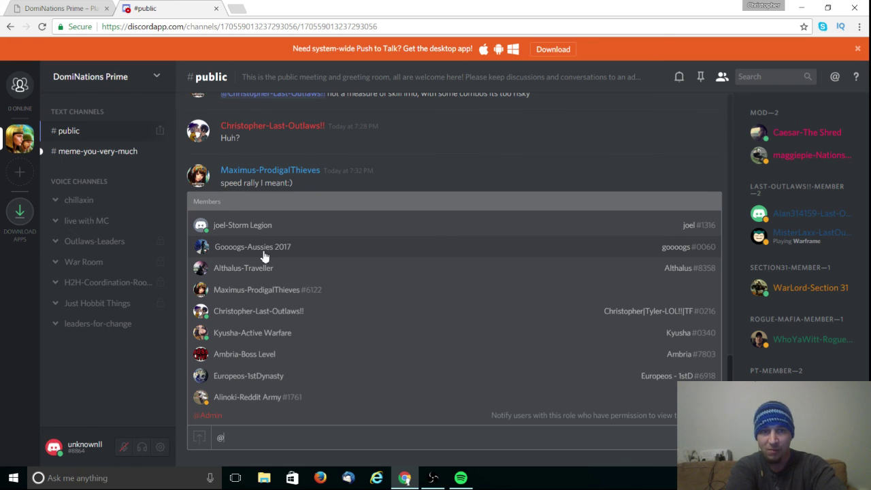
pyautogui.press('BackSpace')
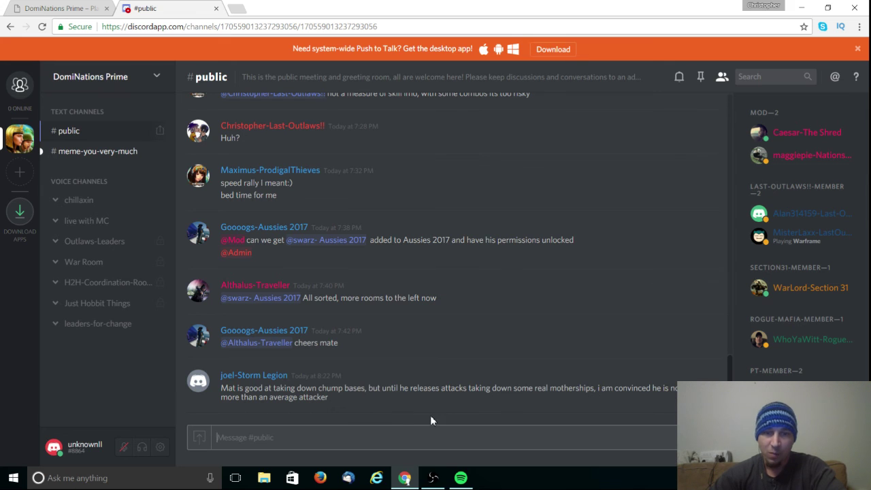
pyautogui.click(434, 477)
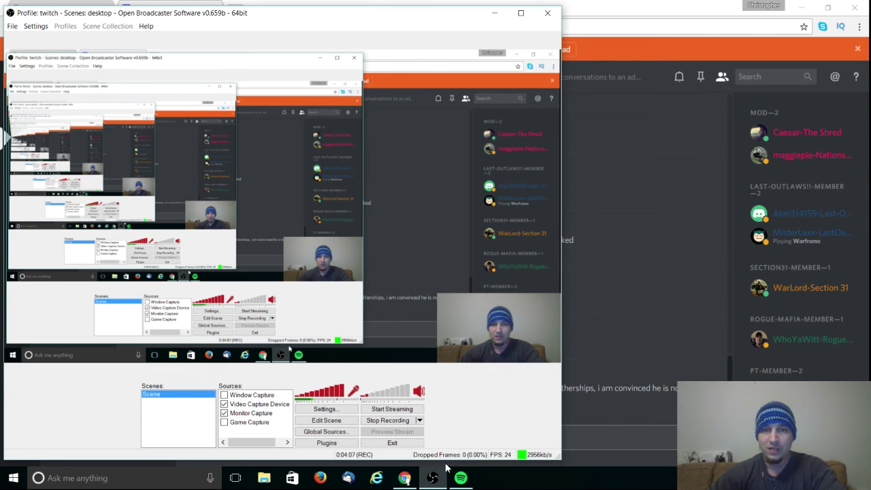